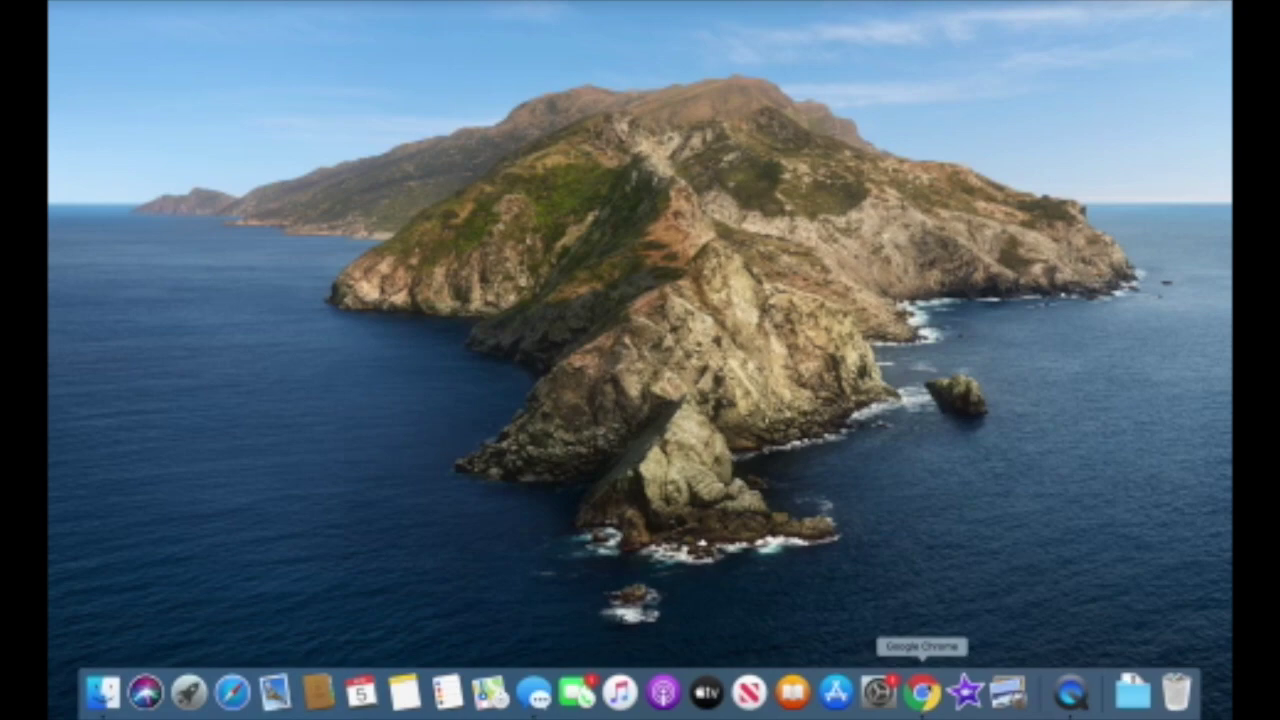
Launch Chrome, show the Apps page with Classroom, and open the student profile's menu
{"action": "left_click", "coordinate": [922, 690]}
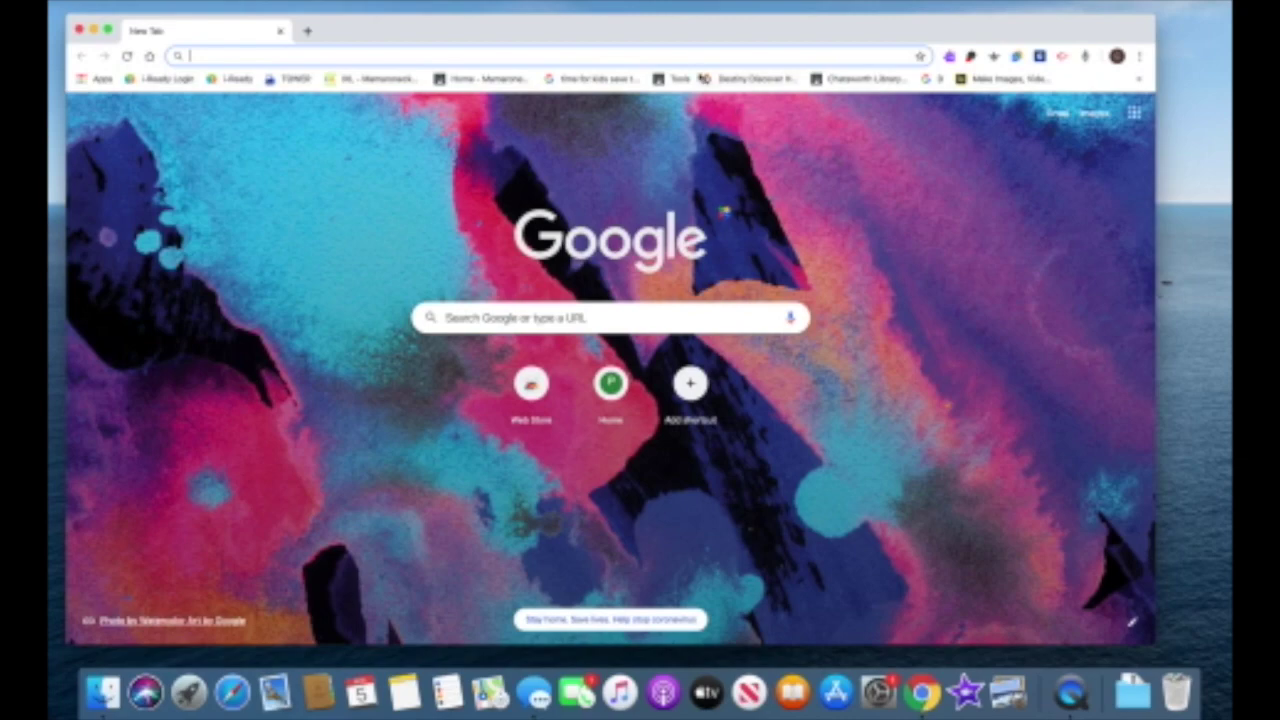
{"action": "left_click_drag", "start_coordinate": [677, 30], "coordinate": [679, 19]}
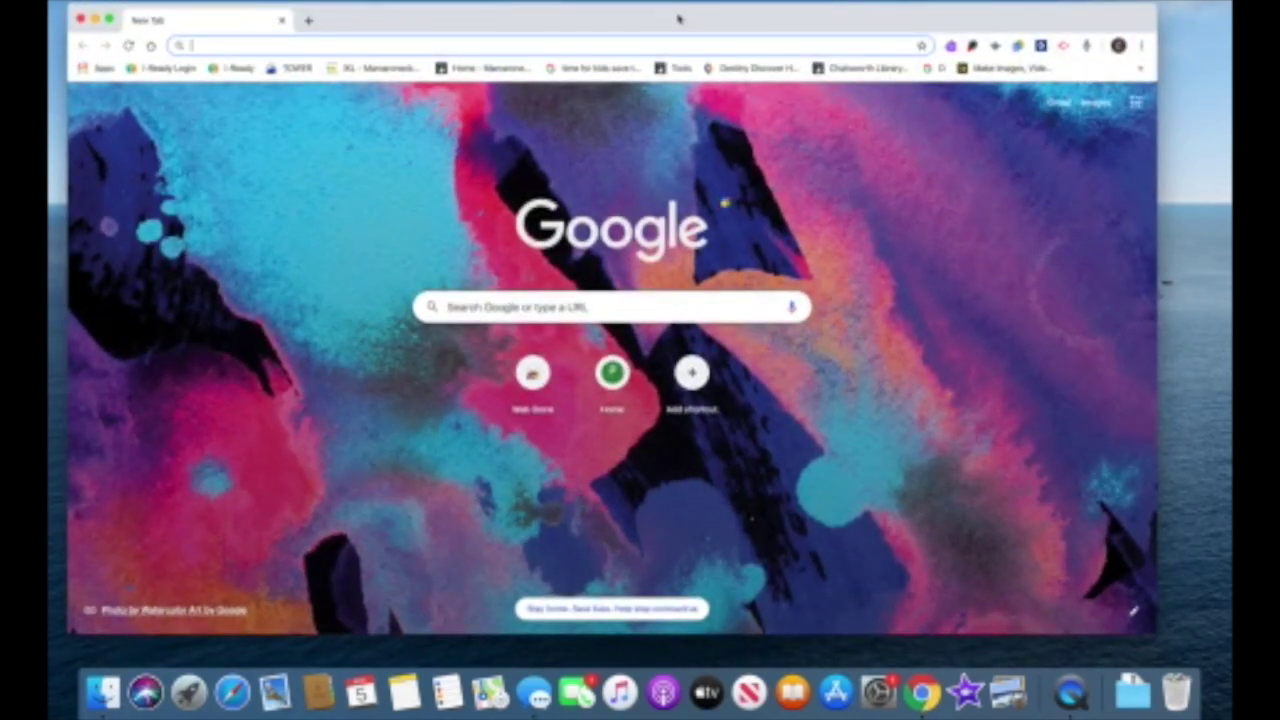
{"action": "left_click", "coordinate": [91, 70]}
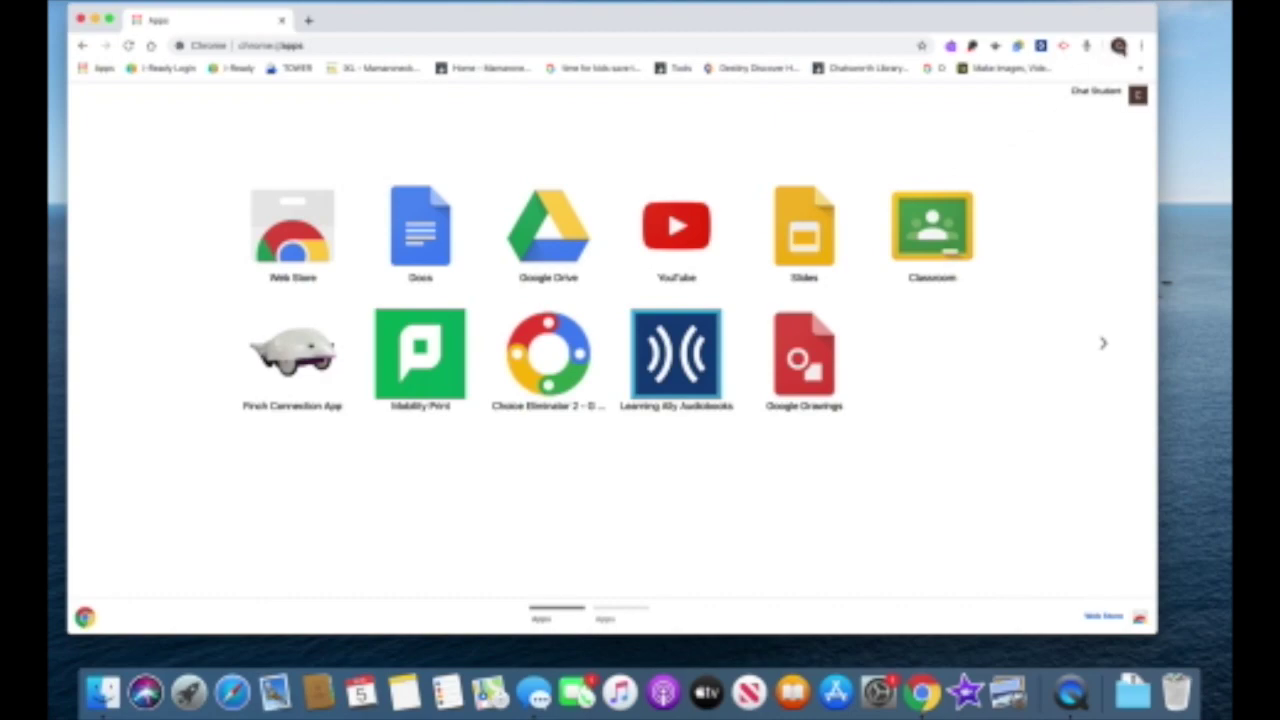
{"action": "left_click", "coordinate": [1119, 46]}
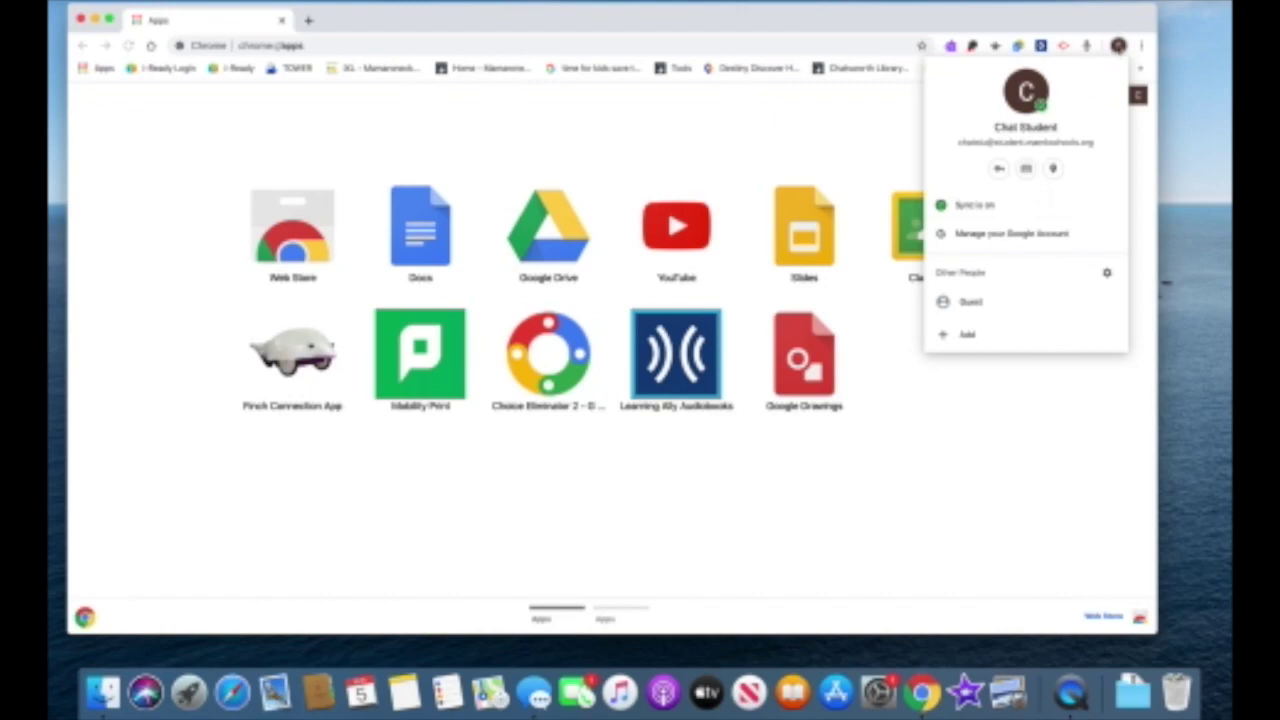
Add a new person profile named 'Kid 2' with the default avatar
{"action": "left_click", "coordinate": [1118, 46]}
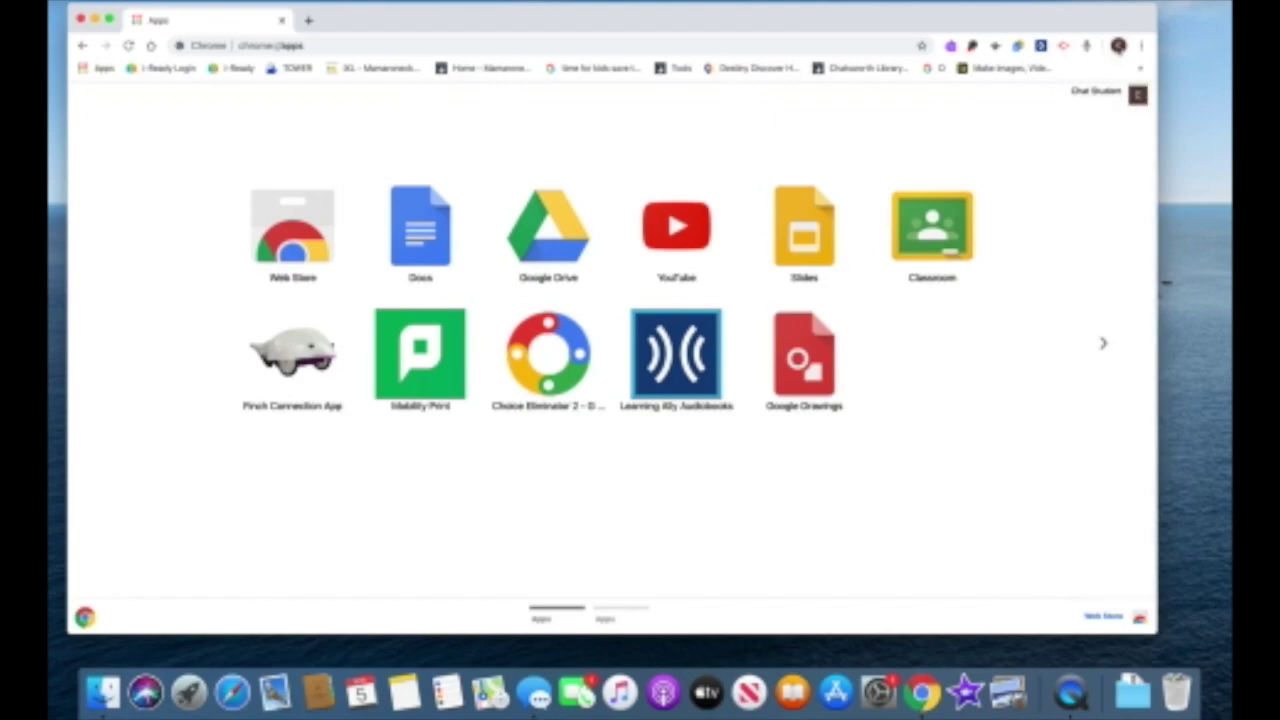
{"action": "left_click", "coordinate": [1118, 46]}
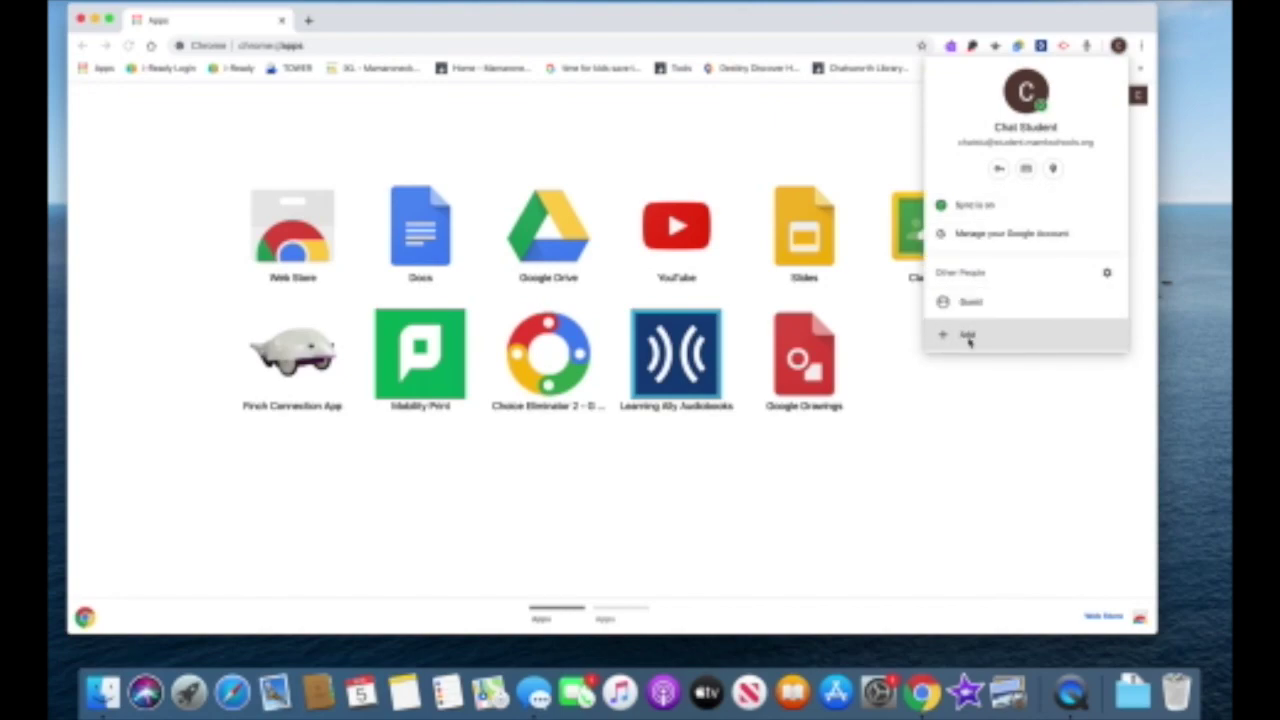
{"action": "left_click", "coordinate": [1119, 46]}
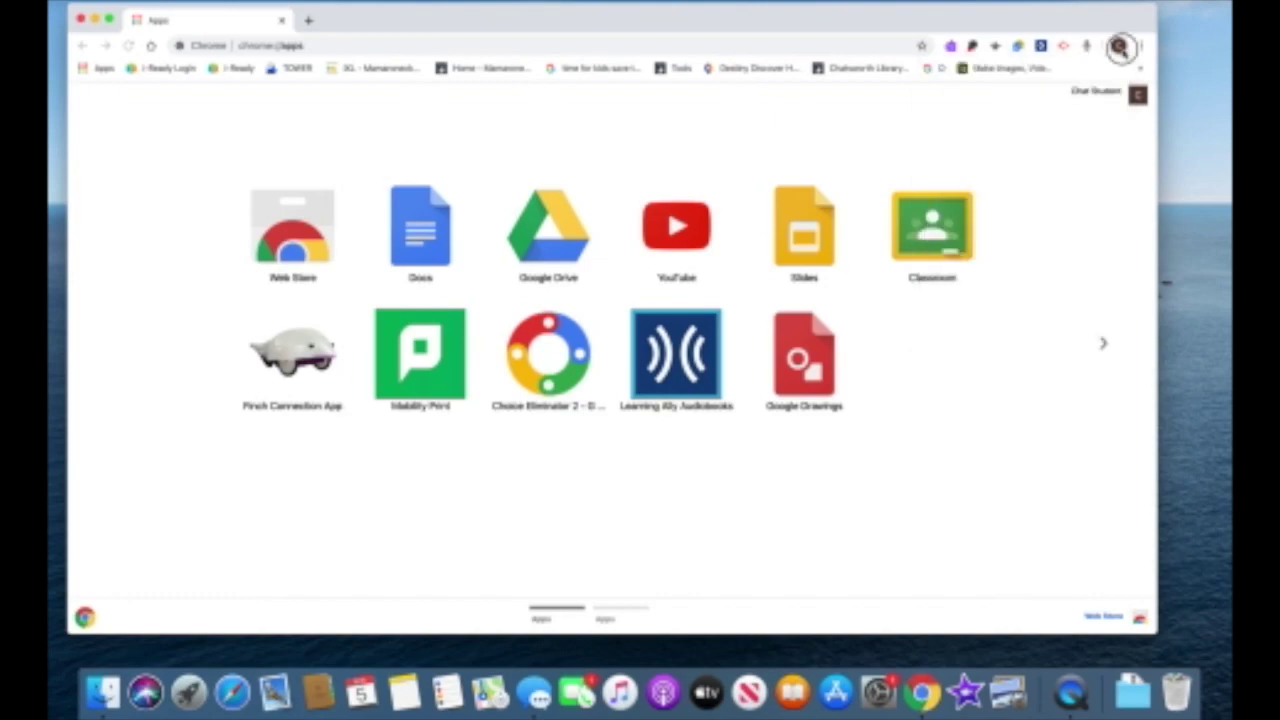
{"action": "left_click", "coordinate": [1119, 46]}
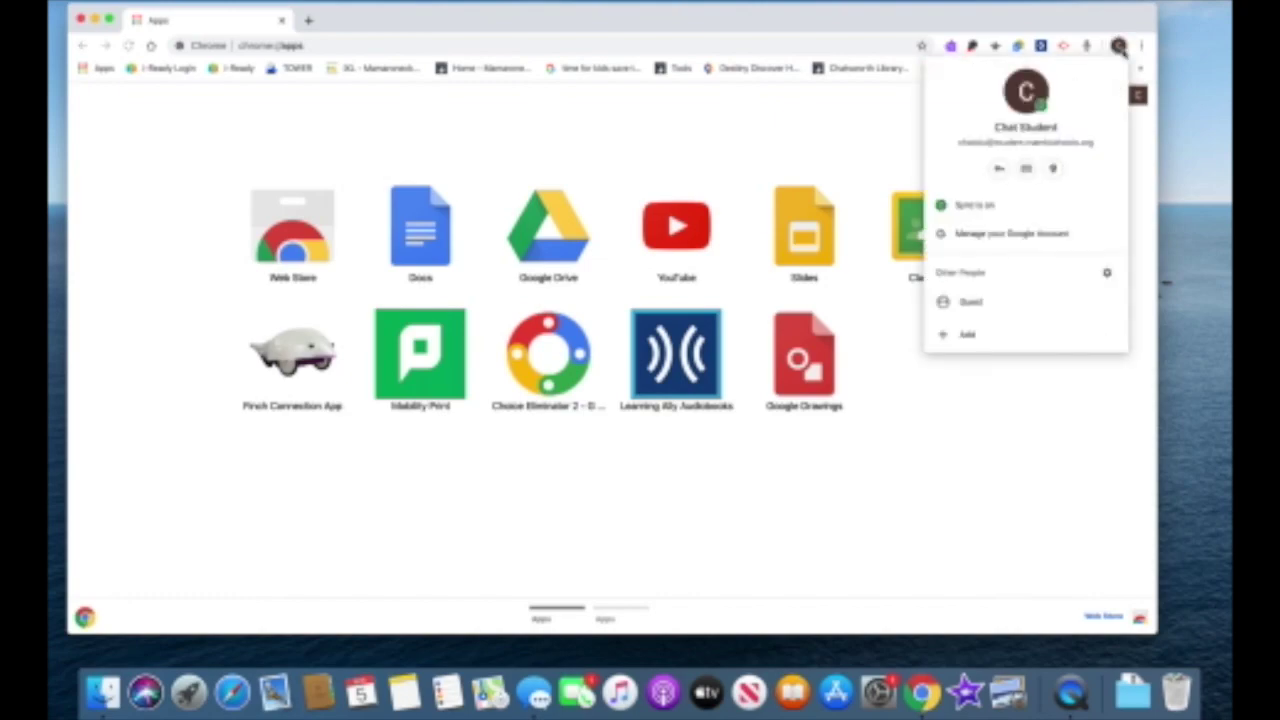
{"action": "left_click", "coordinate": [985, 337]}
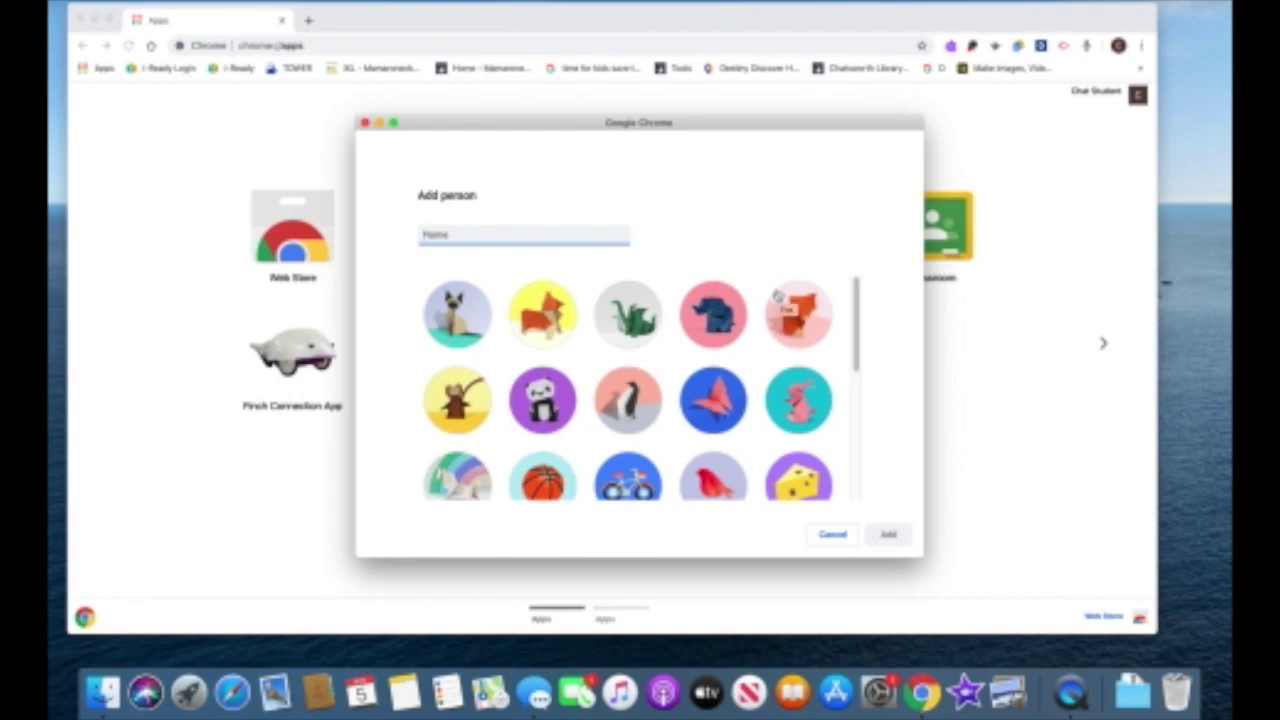
{"action": "type", "text": "Kid 2"}
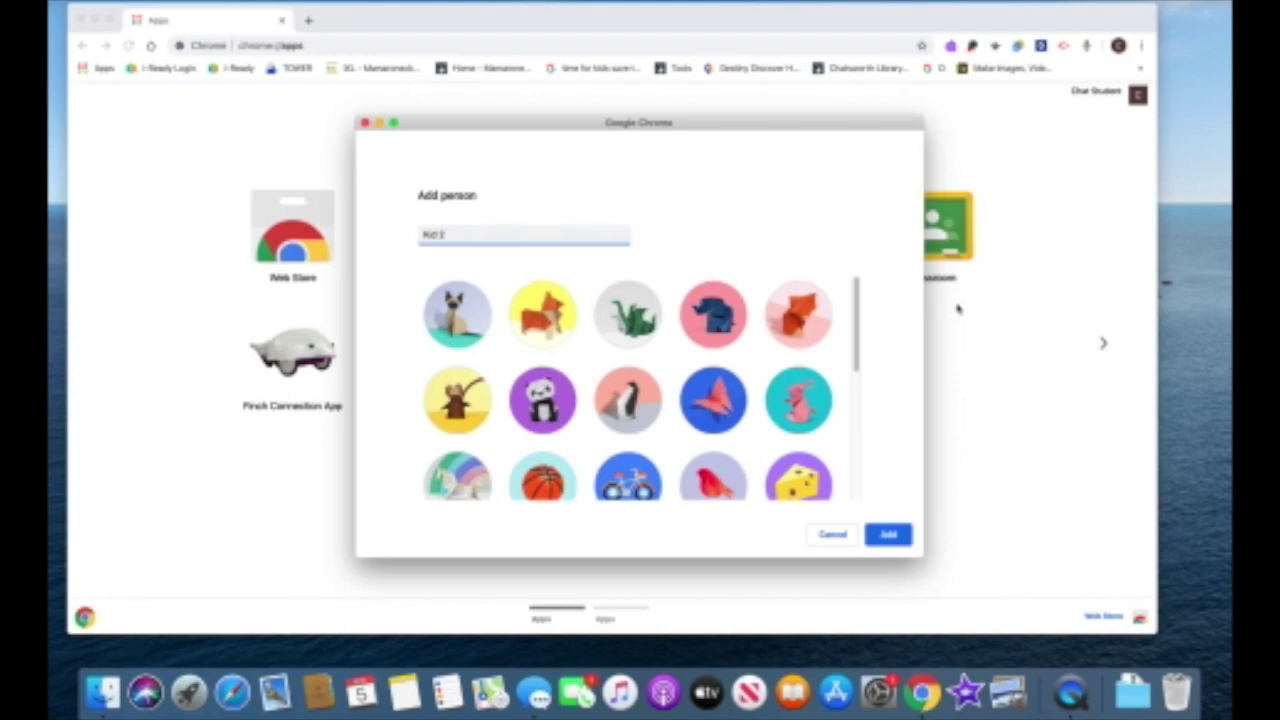
{"action": "left_click", "coordinate": [888, 535]}
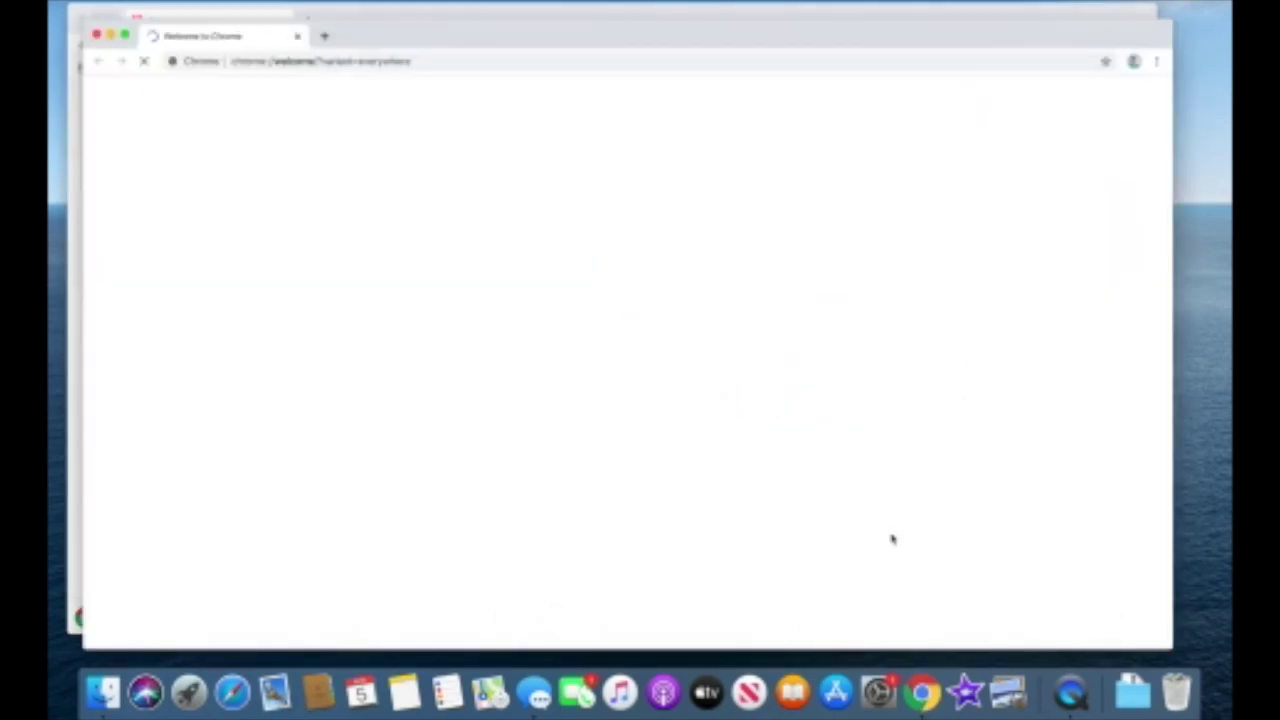
Sign the Kid 2 profile in with the second student's school e-mail and password
{"action": "left_click_drag", "start_coordinate": [709, 37], "coordinate": [697, 23]}
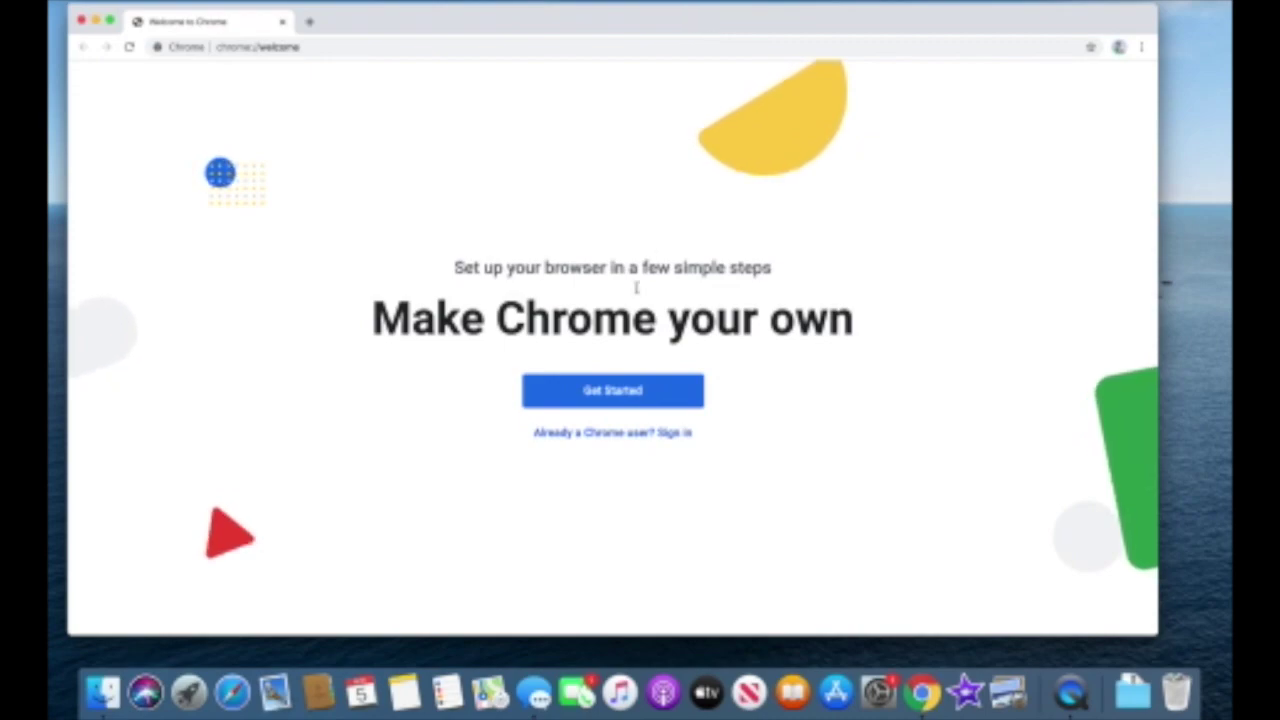
{"action": "left_click", "coordinate": [638, 434]}
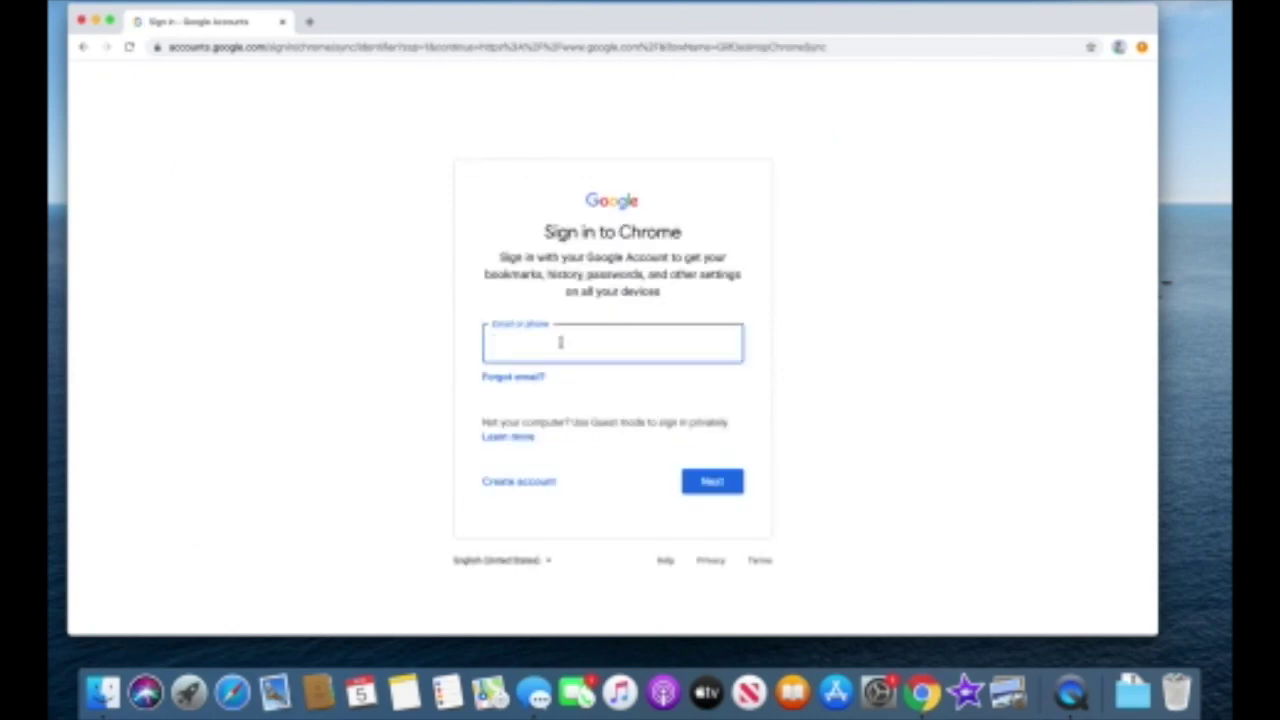
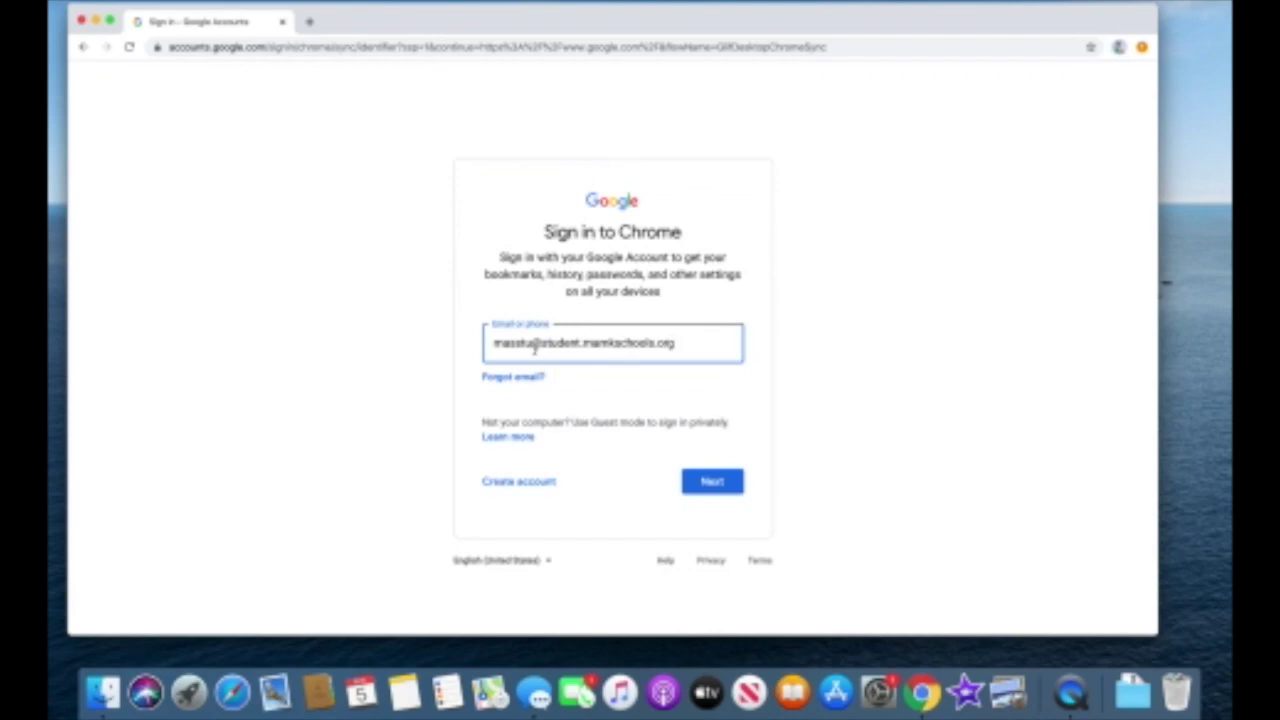
{"action": "left_click_drag", "start_coordinate": [532, 344], "coordinate": [704, 351]}
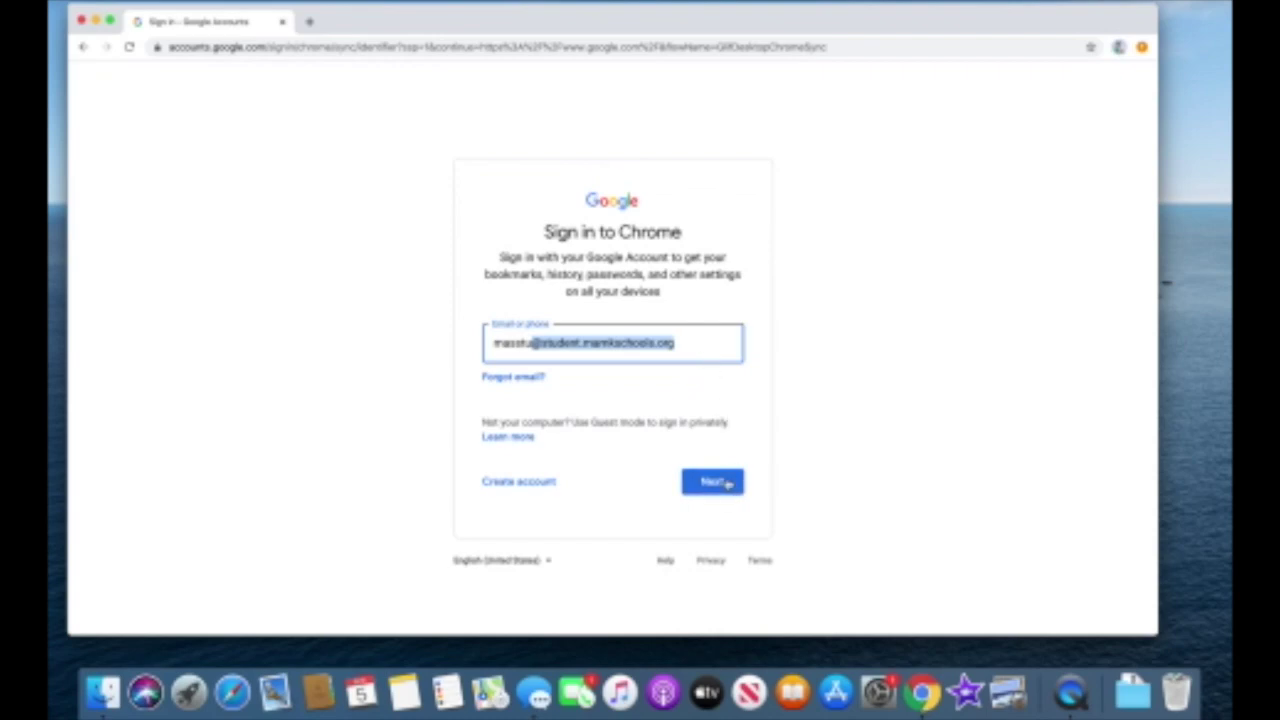
{"action": "left_click", "coordinate": [727, 484]}
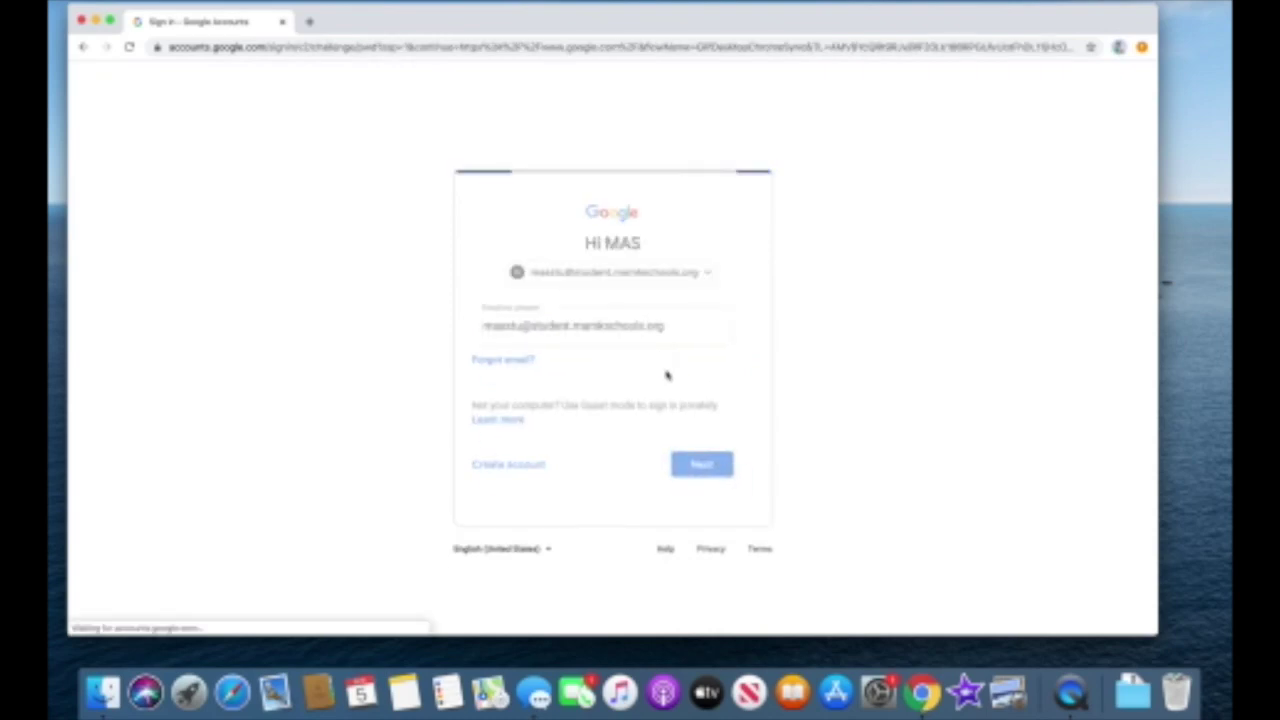
{"action": "type", "text": "•••••"}
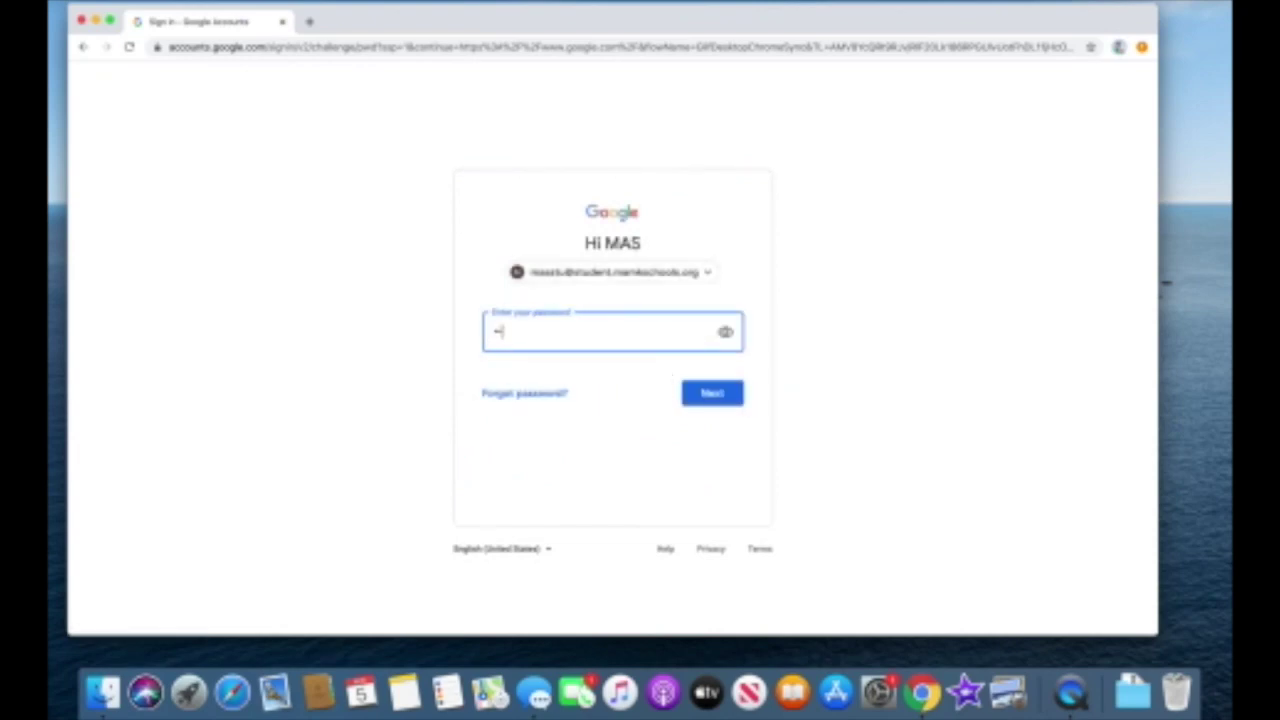
{"action": "type", "text": "••"}
{"action": "left_click", "coordinate": [704, 402]}
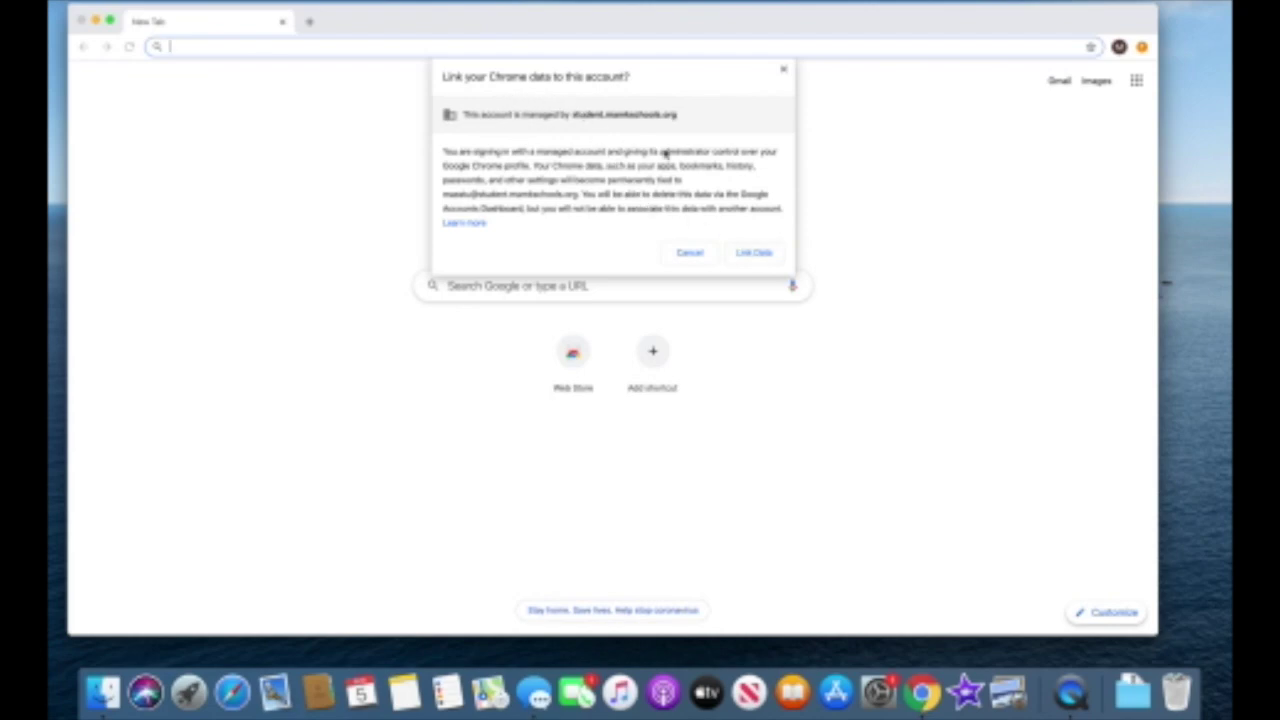
Link Chrome data to the managed account, turn on sync, and confirm it in the profile menu
{"action": "left_click", "coordinate": [763, 253]}
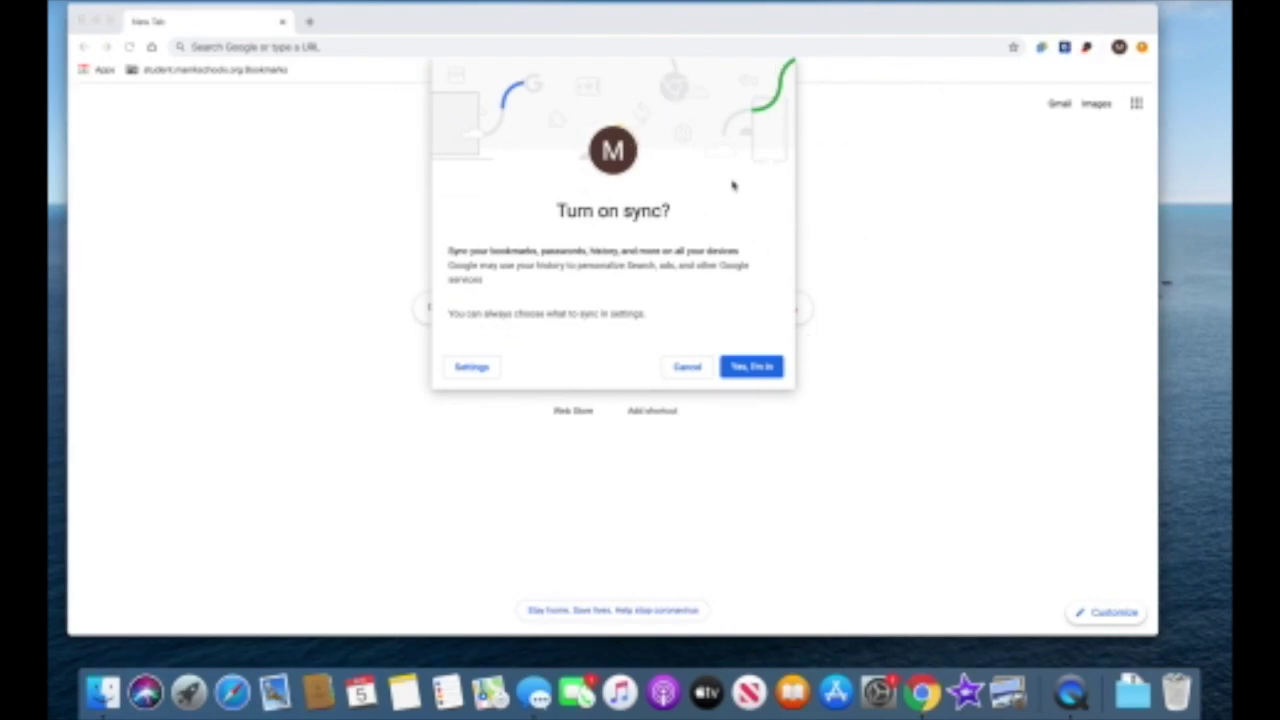
{"action": "left_click", "coordinate": [766, 367]}
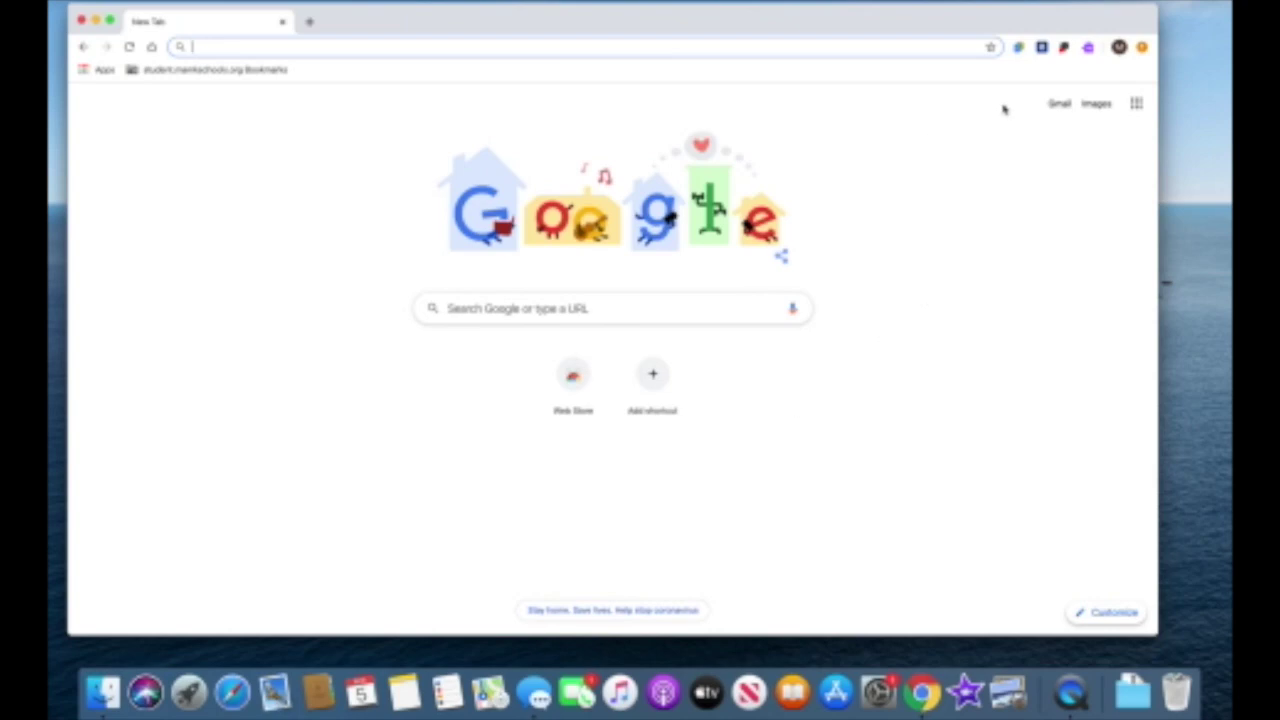
{"action": "left_click", "coordinate": [1119, 48]}
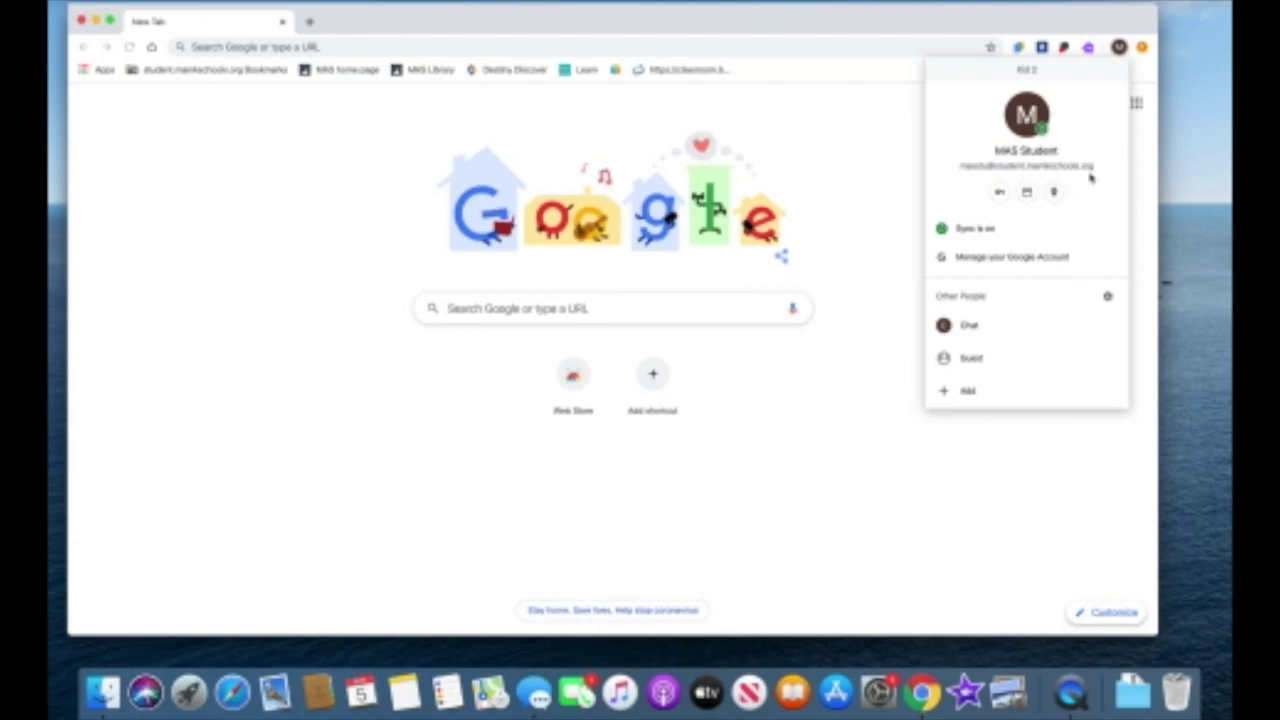
Switch to the other profile and back to Kid 2, then launch Classroom from Apps
{"action": "left_click", "coordinate": [967, 326]}
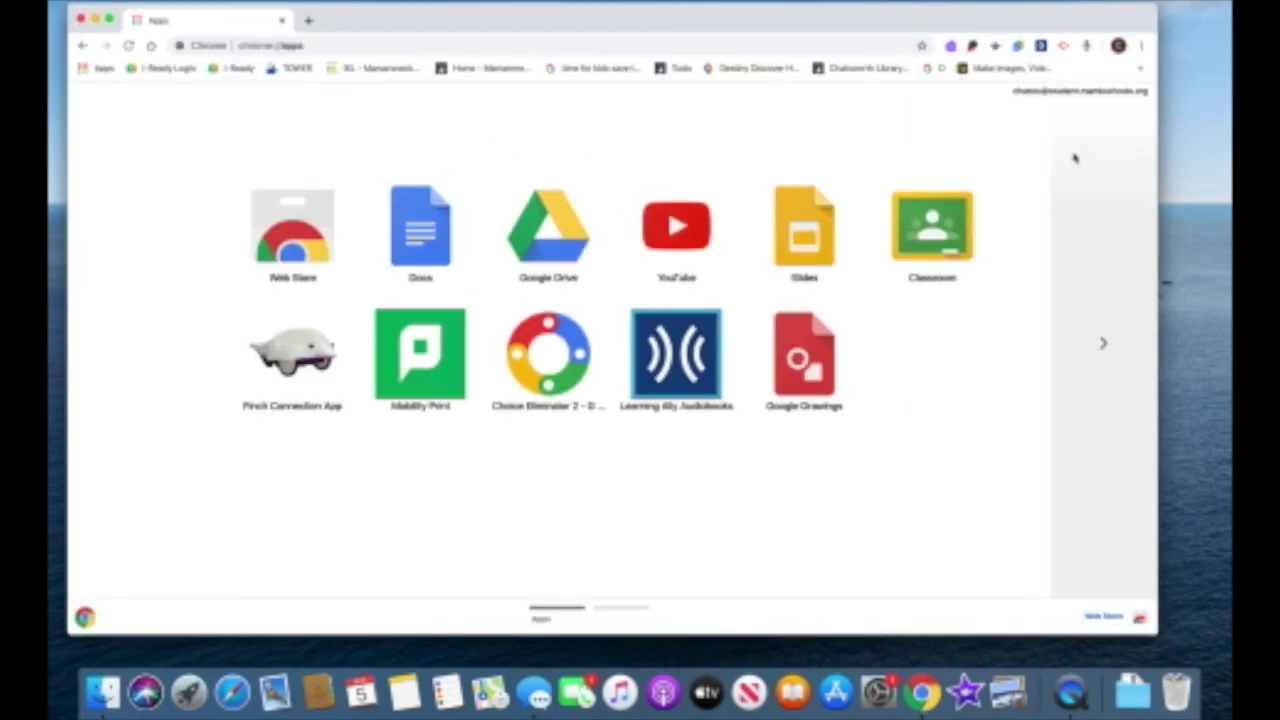
{"action": "left_click", "coordinate": [1118, 46]}
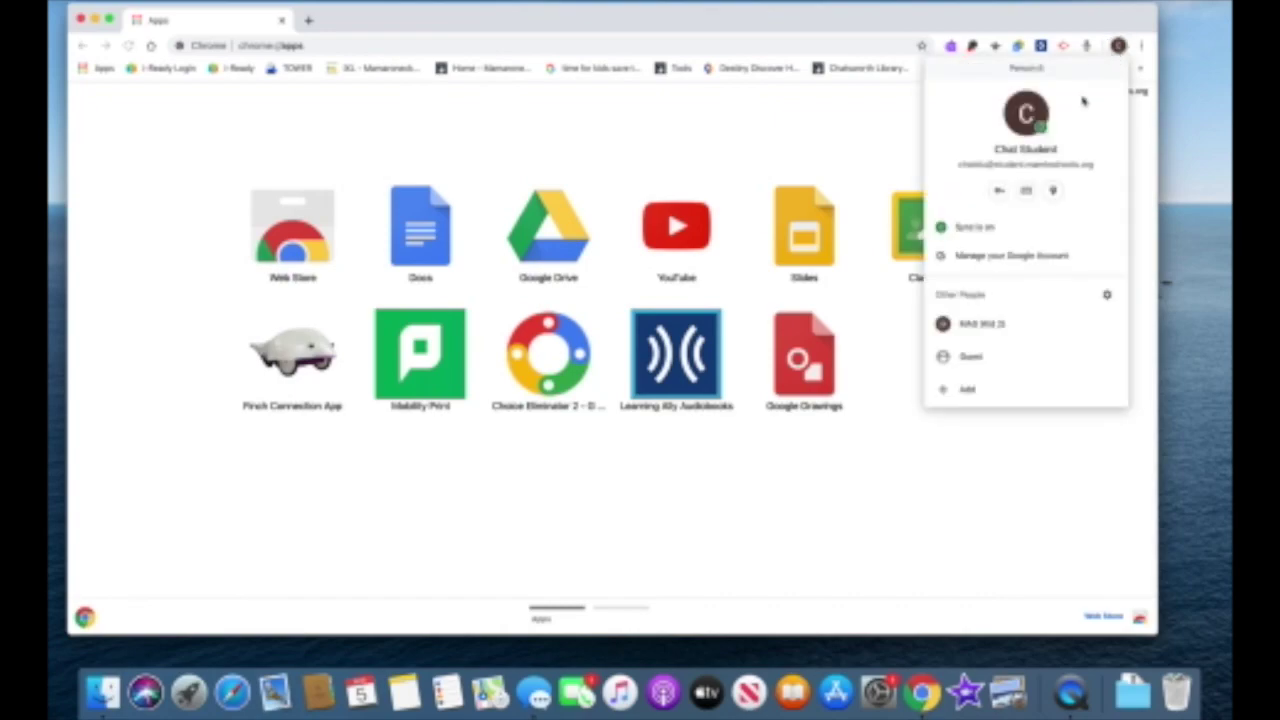
{"action": "left_click", "coordinate": [975, 325]}
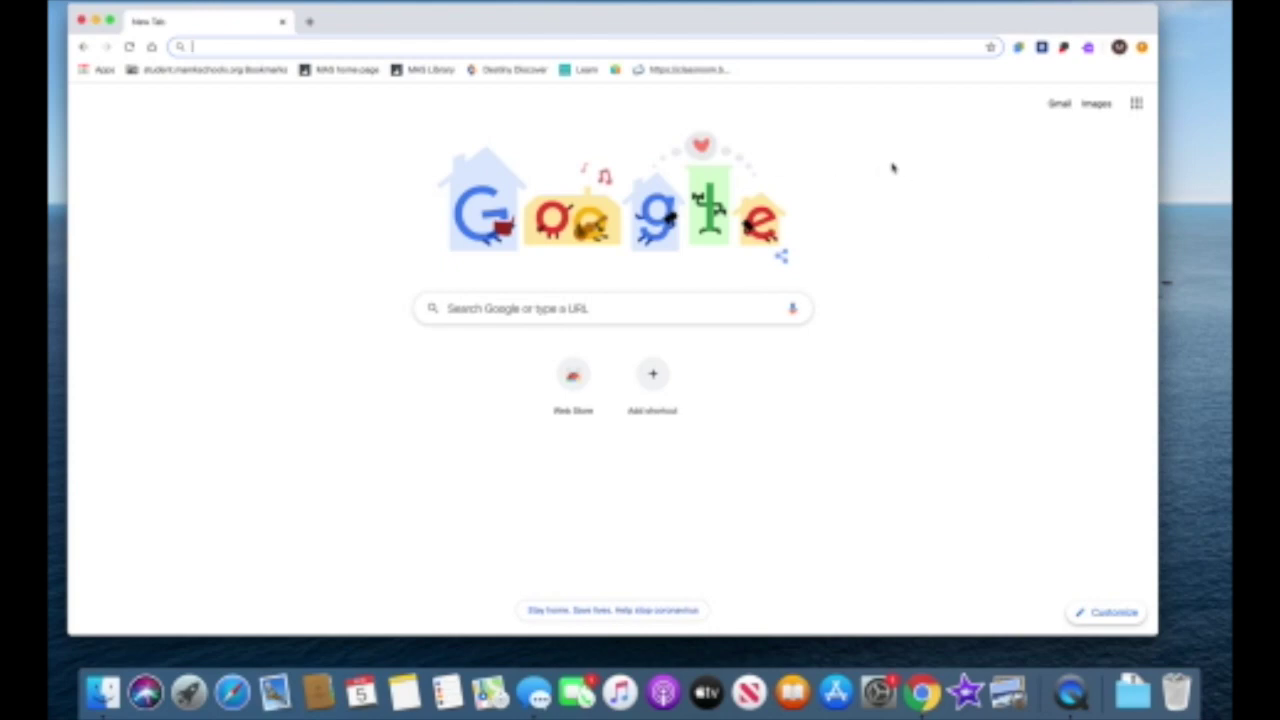
{"action": "left_click", "coordinate": [104, 70]}
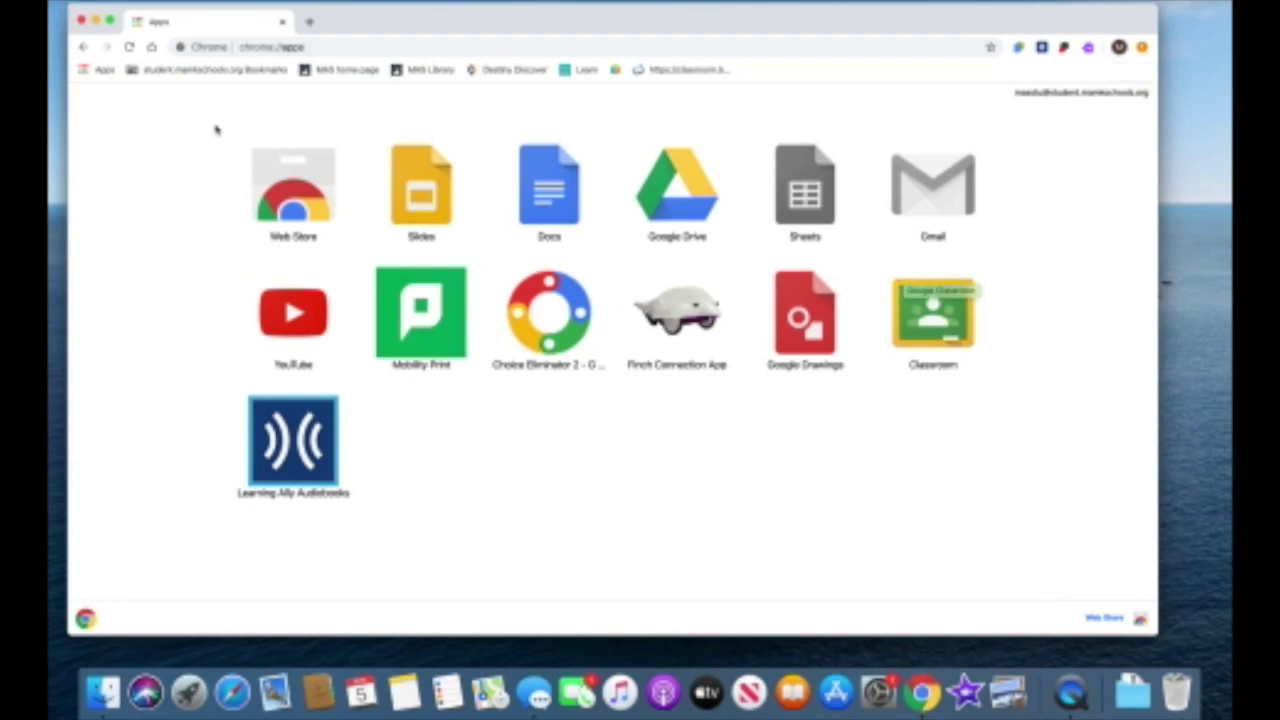
{"action": "left_click", "coordinate": [928, 334]}
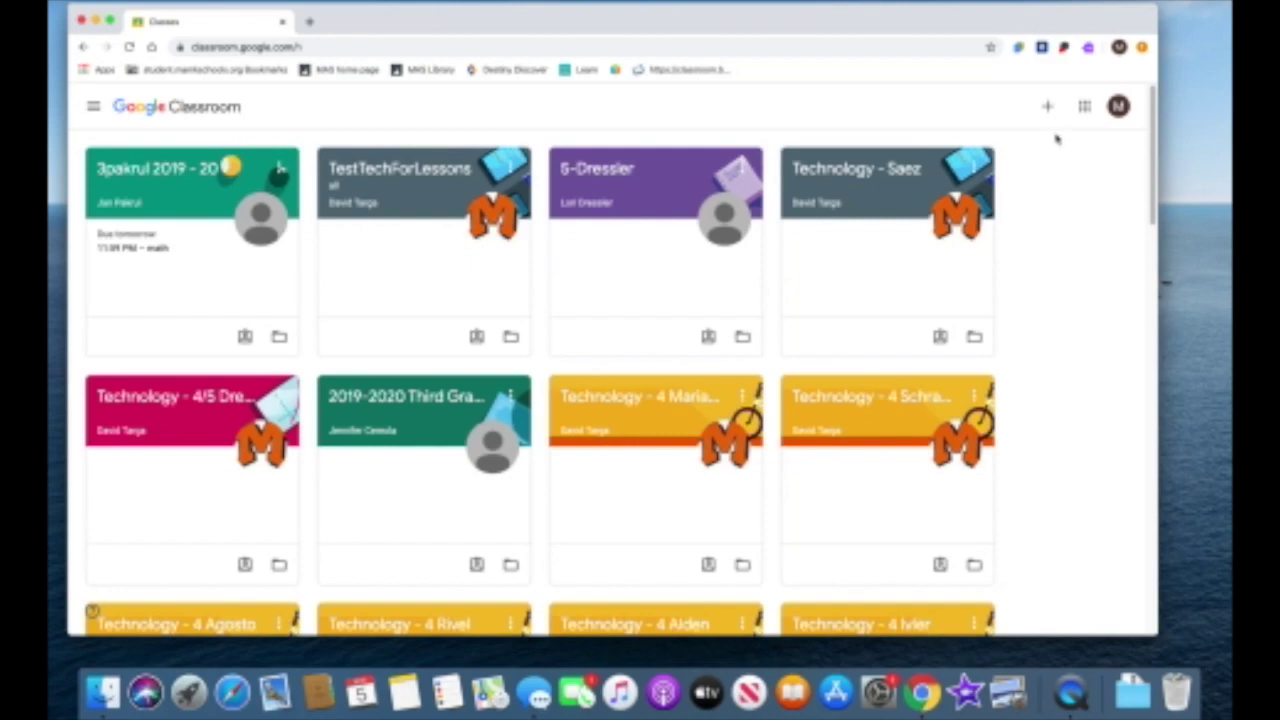
Switch to the other student's profile, launch Classroom there, and check the profile list
{"action": "left_click", "coordinate": [1118, 47]}
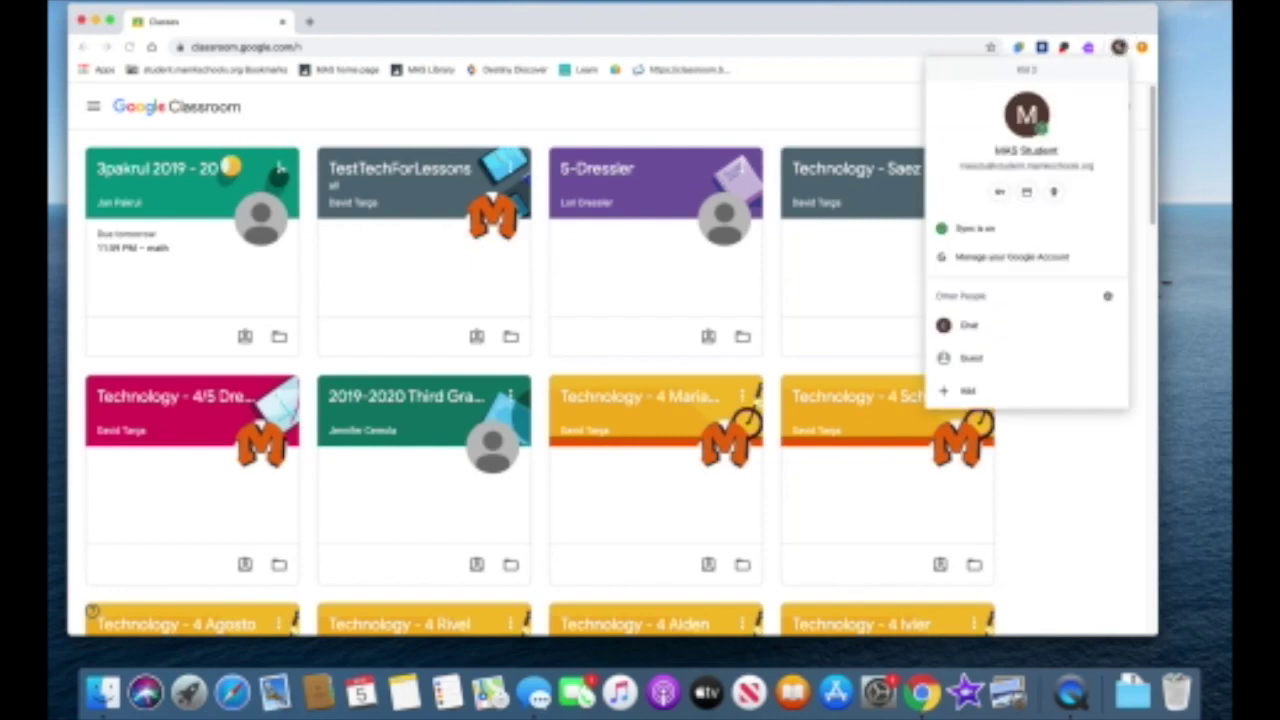
{"action": "left_click", "coordinate": [1029, 326]}
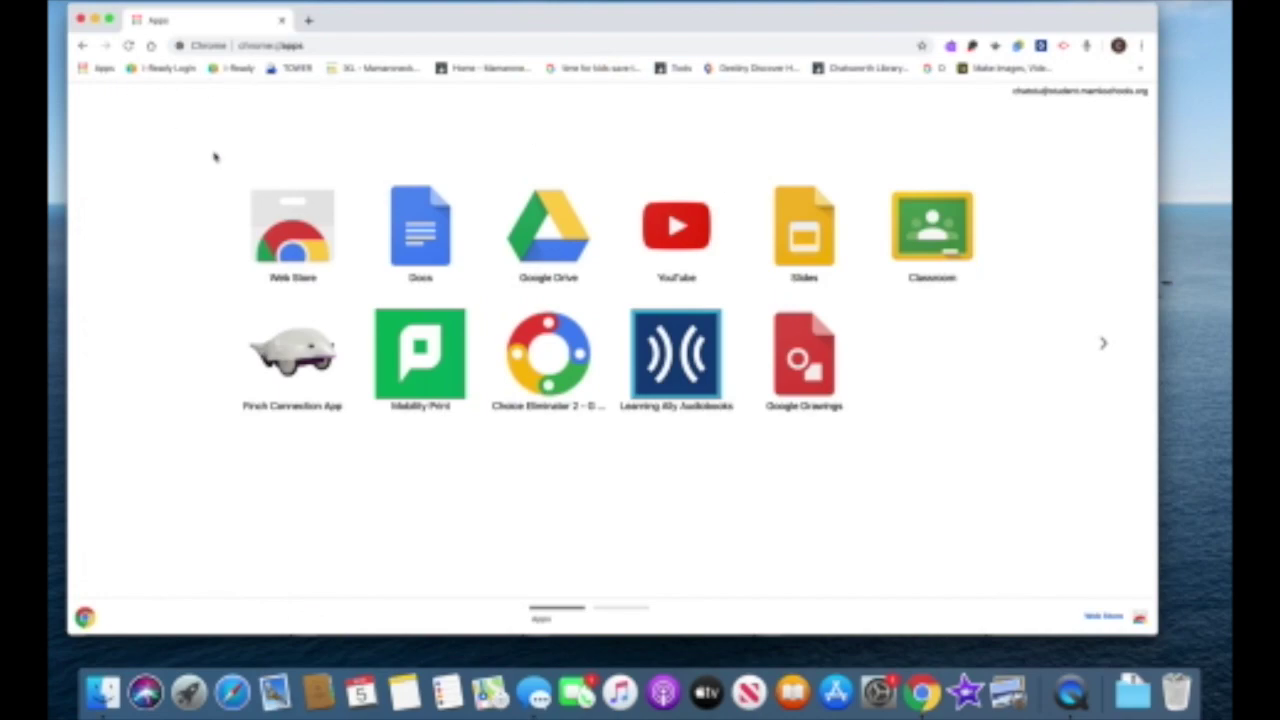
{"action": "left_click", "coordinate": [896, 220]}
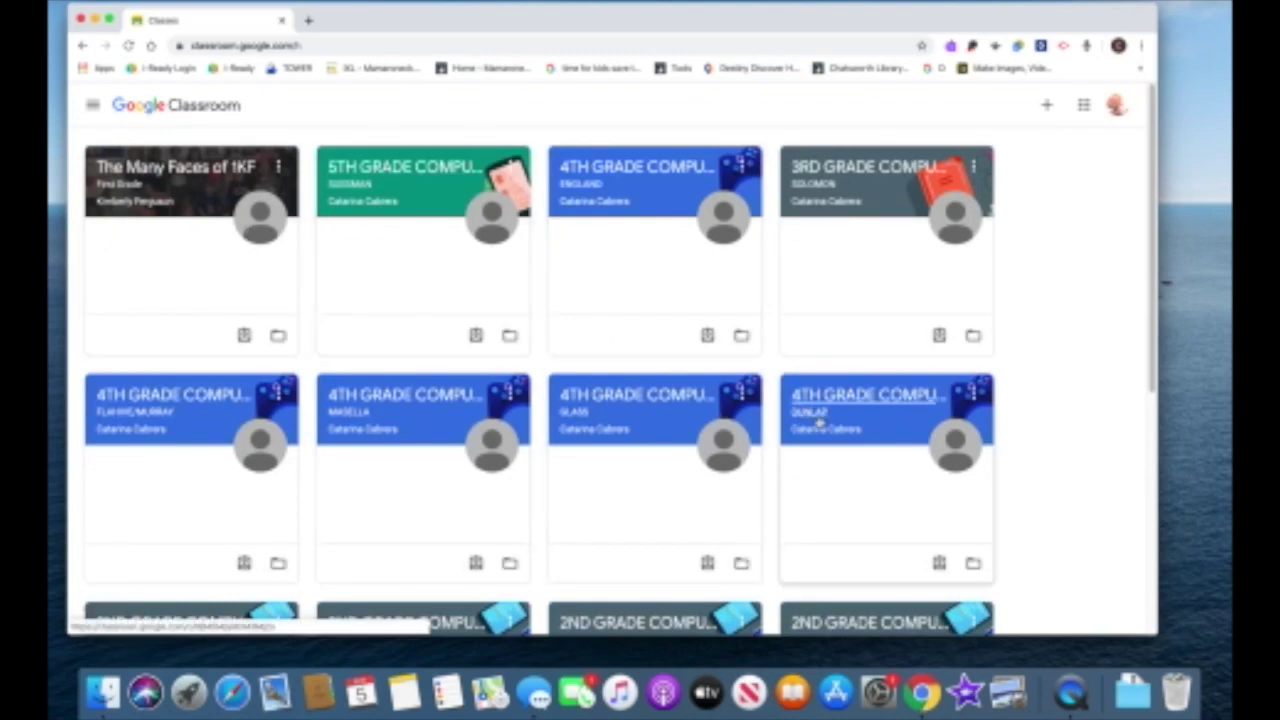
{"action": "left_click", "coordinate": [1118, 46]}
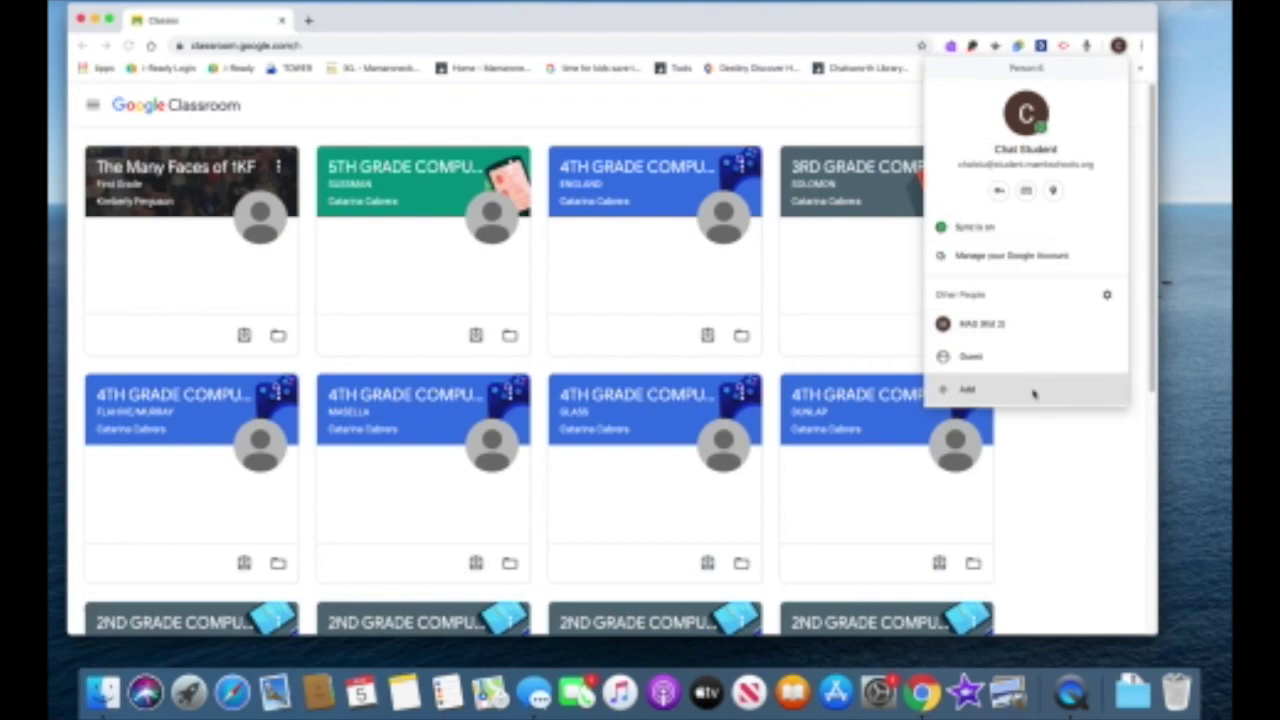
{"action": "left_click", "coordinate": [1066, 457]}
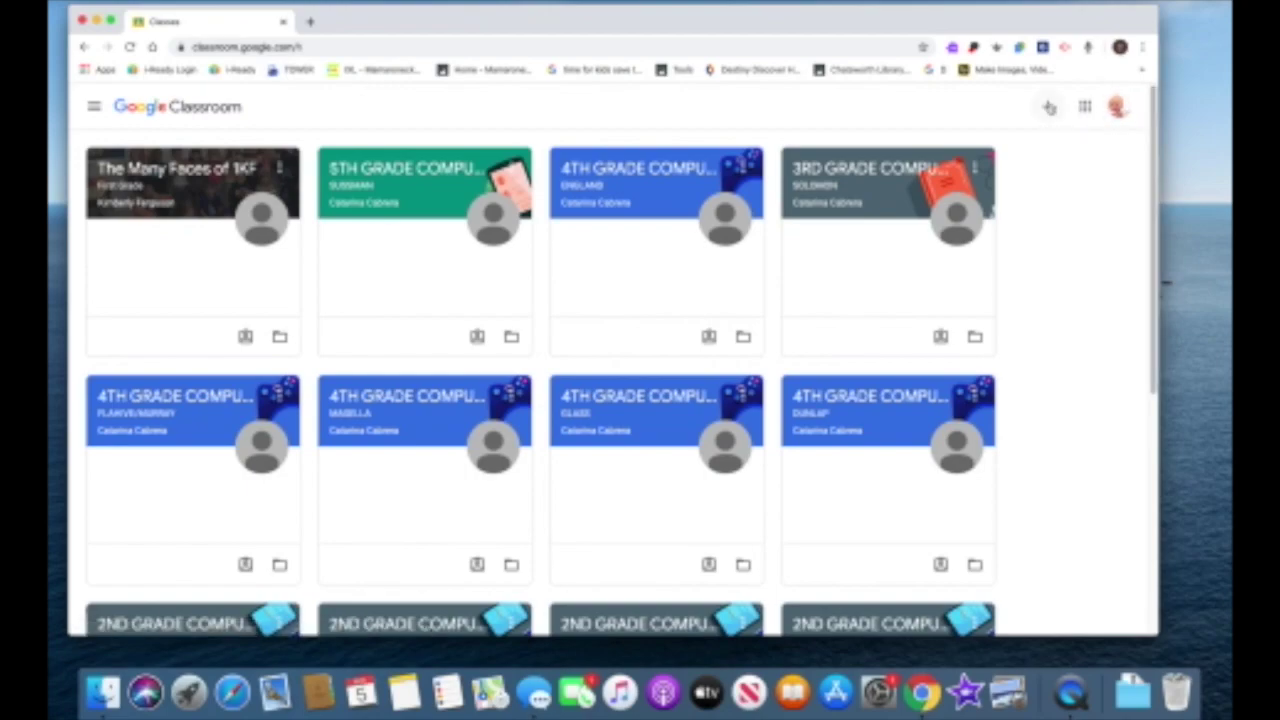
{"action": "left_click", "coordinate": [1048, 106]}
{"action": "left_click", "coordinate": [651, 425]}
{"action": "left_click", "coordinate": [1118, 106]}
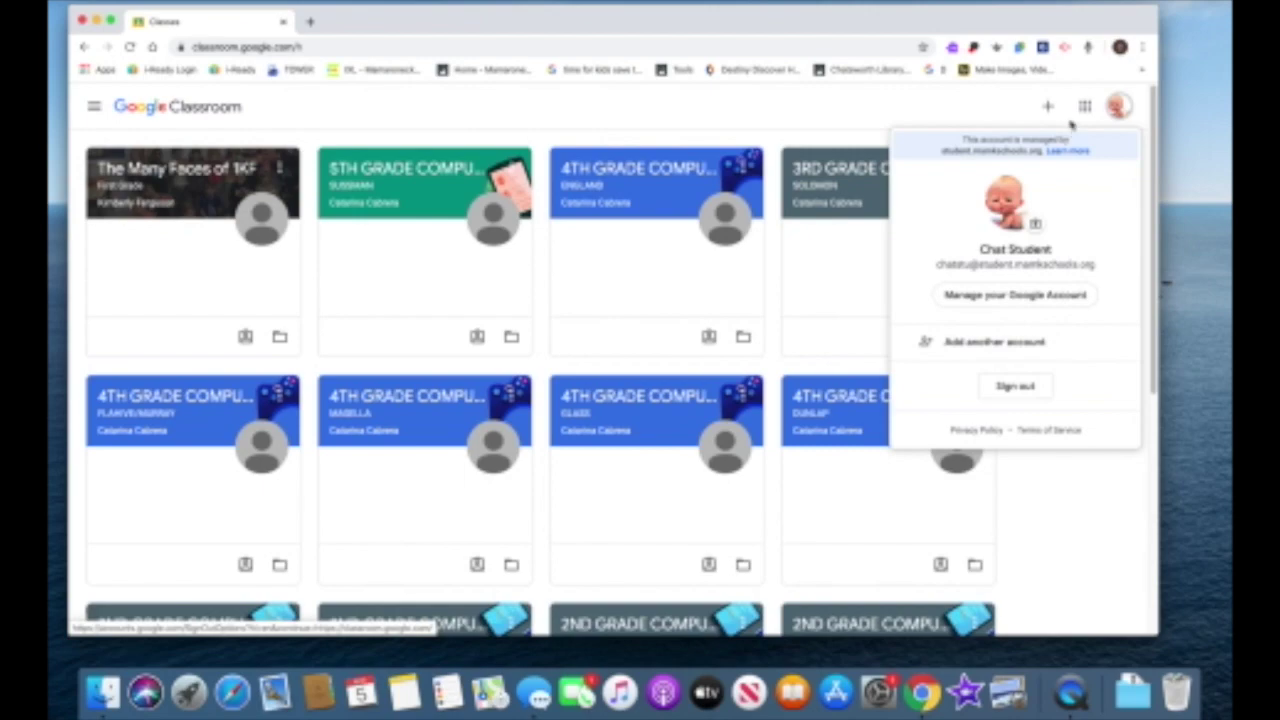
{"action": "left_click", "coordinate": [1119, 47]}
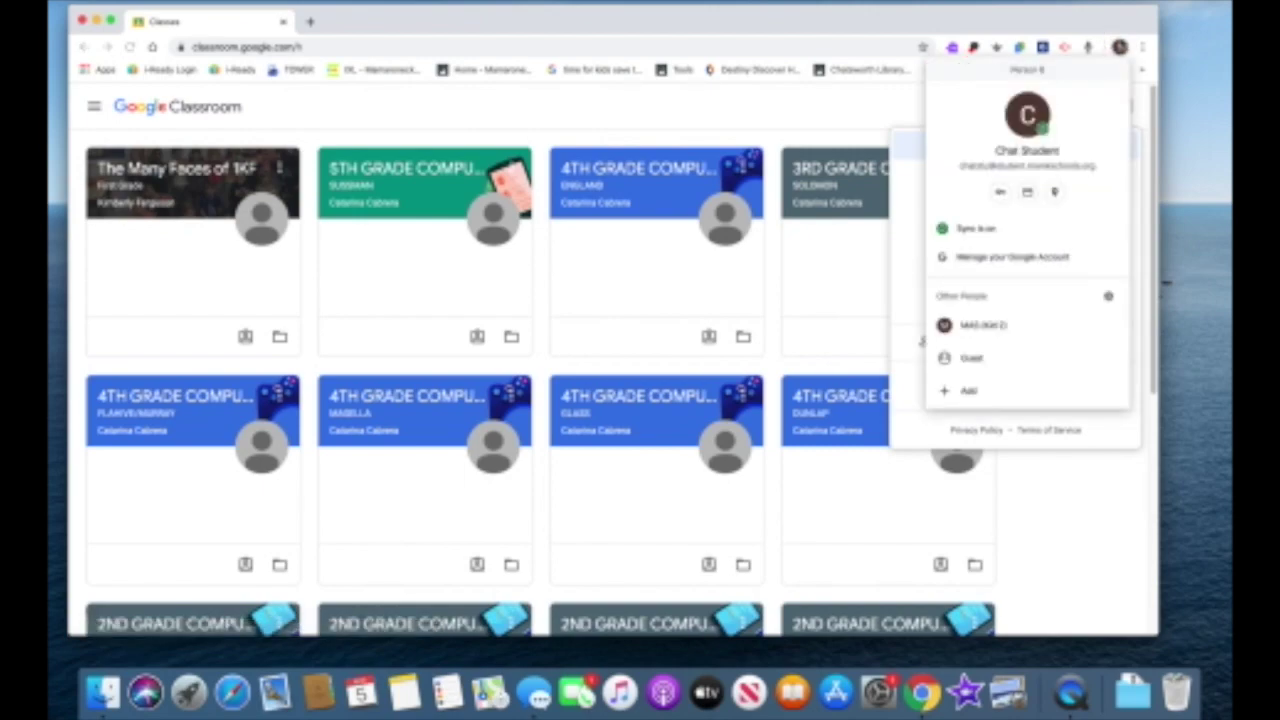
{"action": "left_click", "coordinate": [1122, 25]}
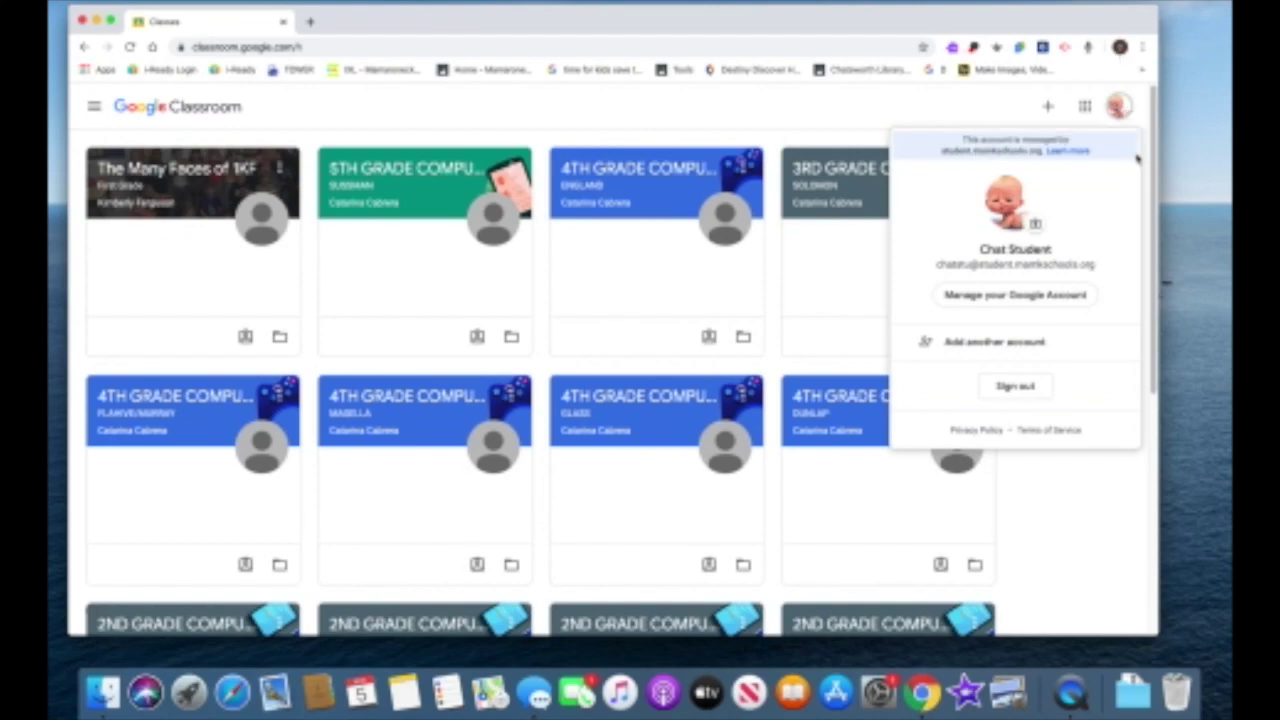
{"action": "left_click", "coordinate": [942, 110]}
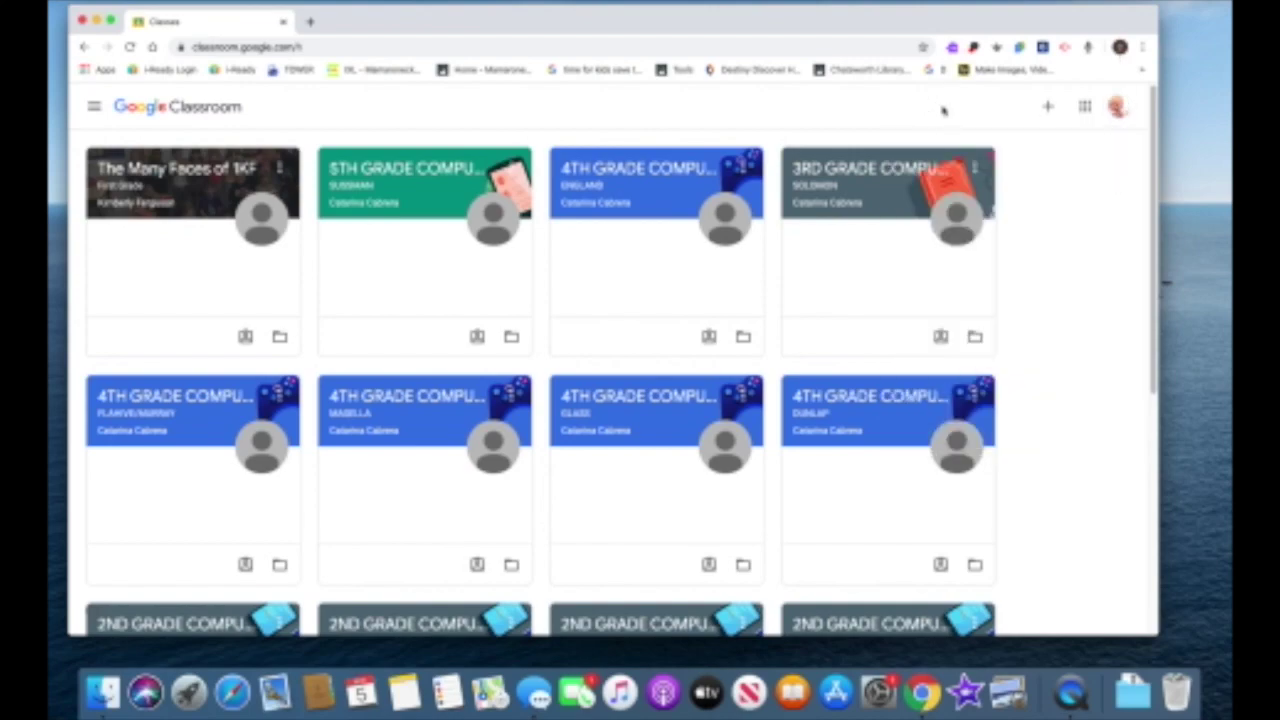